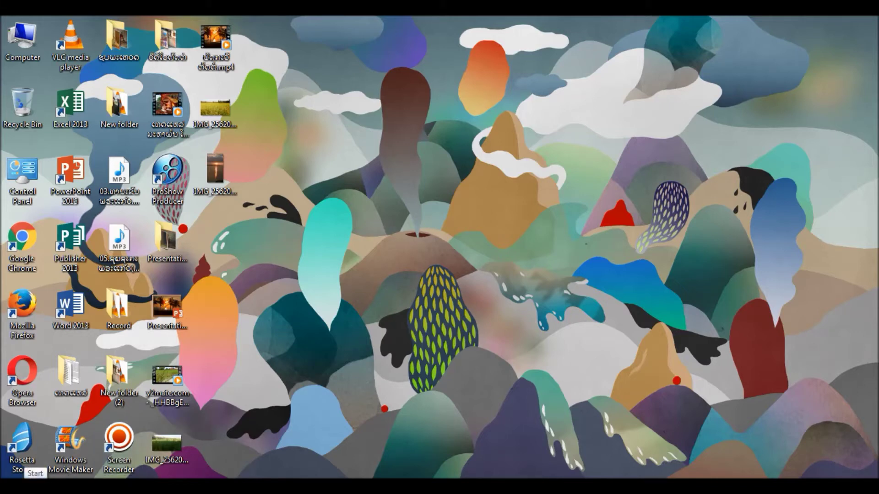
# Search 'user' from the Start menu and open User Accounts in Control Panel.
pyautogui.click(19, 476)
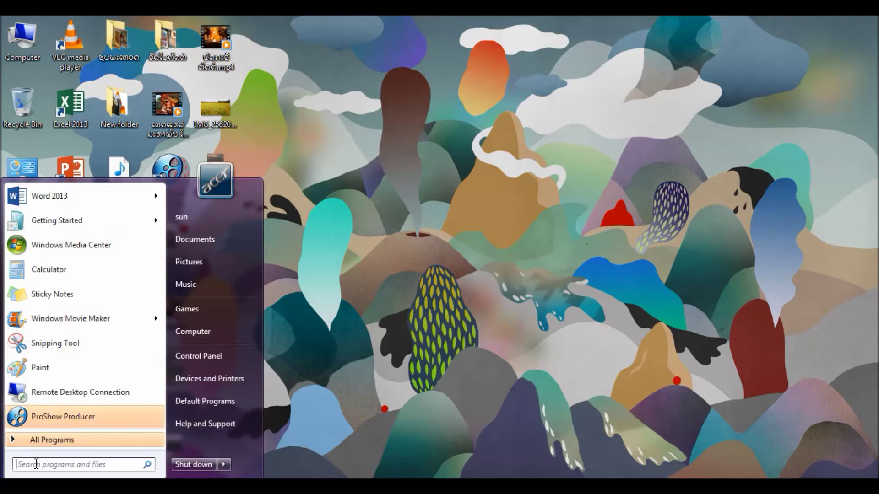
pyautogui.write('user')
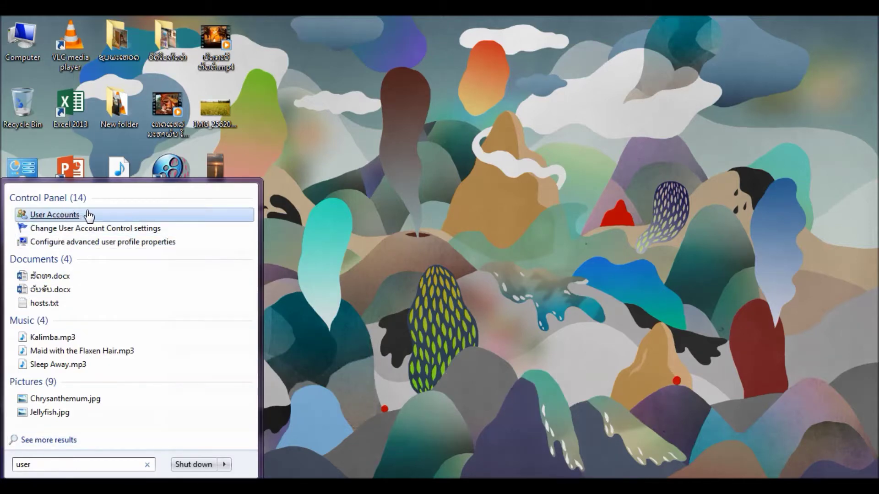
pyautogui.click(55, 214)
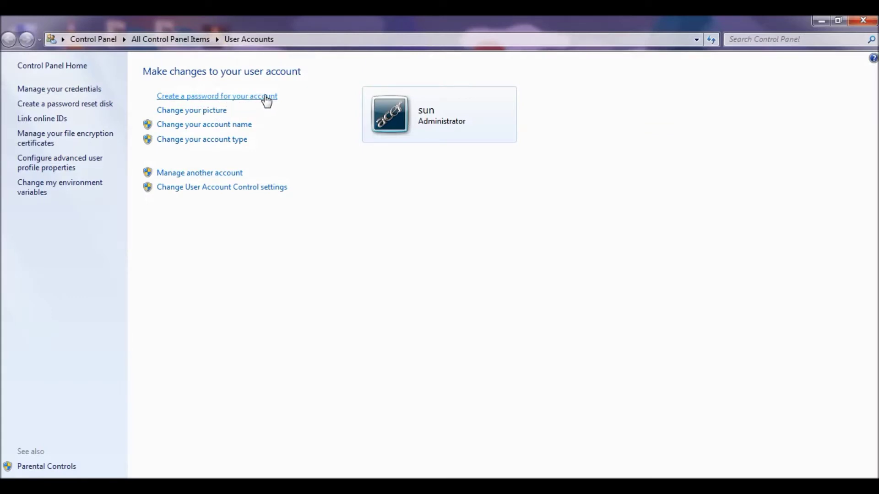
# Create a password for the Administrator account, entering it twice, then close the window.
pyautogui.click(238, 97)
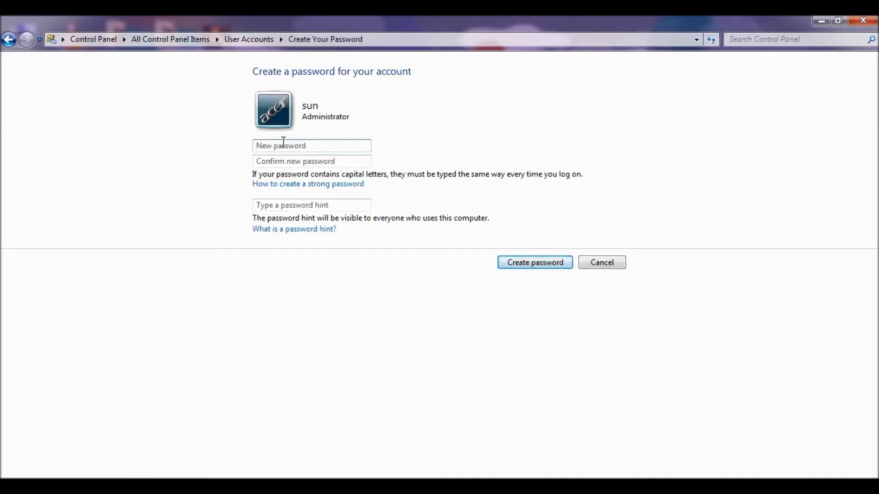
pyautogui.click(311, 145)
pyautogui.write('123456')
pyautogui.click(340, 162)
pyautogui.write('1234')
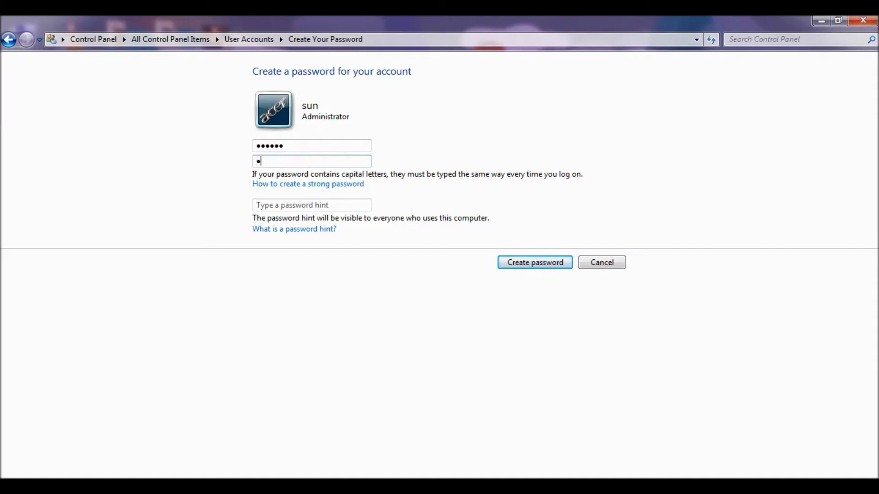
pyautogui.write('56')
pyautogui.click(541, 264)
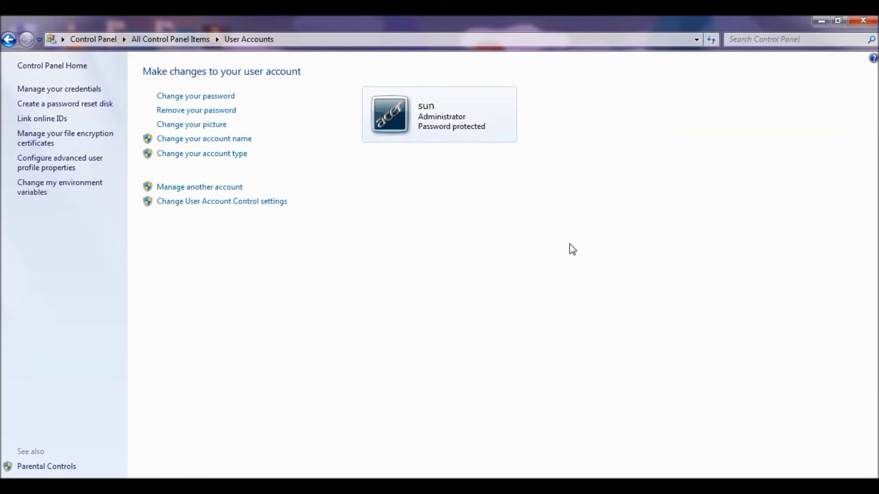
pyautogui.click(863, 21)
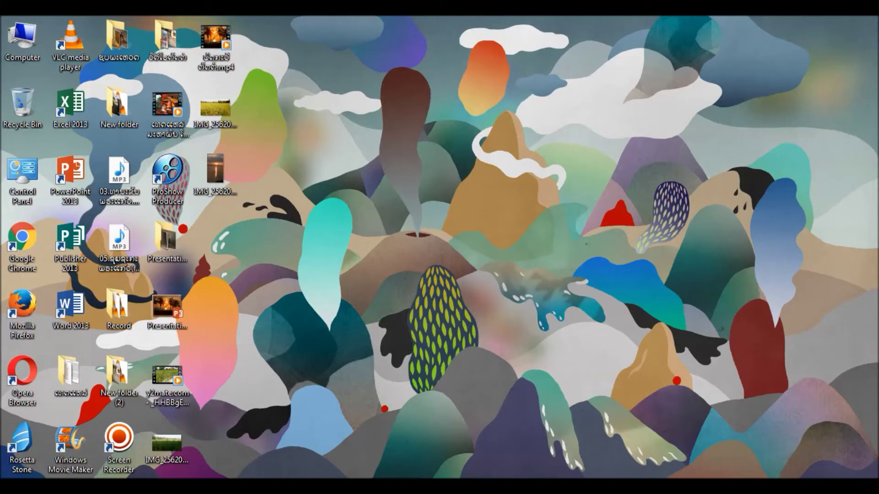
# Log off through the Start menu's Shut down options to reach the login screen.
pyautogui.click(14, 486)
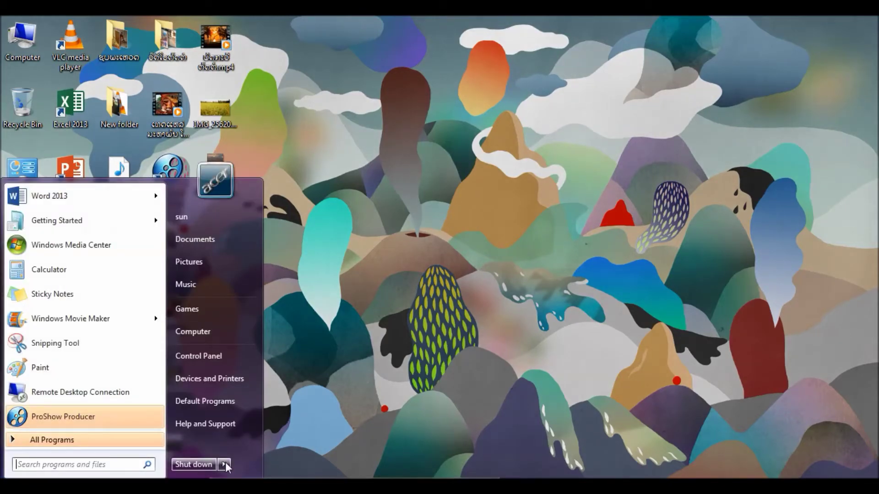
pyautogui.moveTo(226, 465)
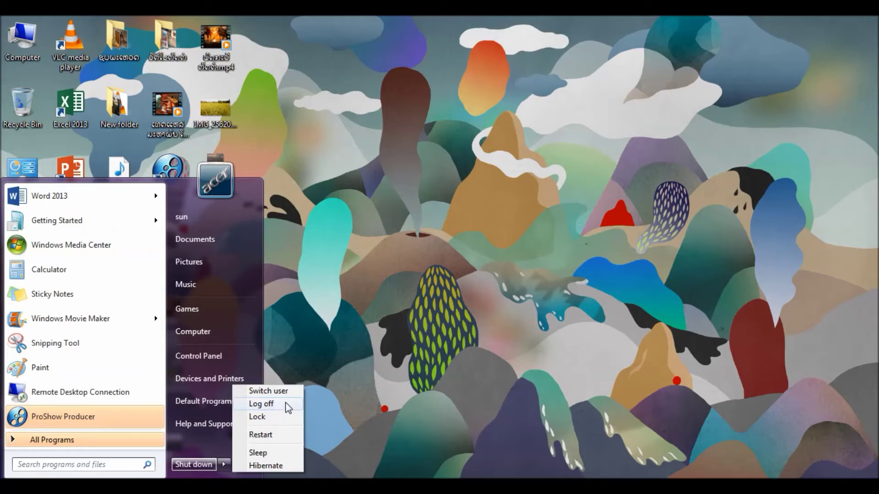
pyautogui.click(260, 404)
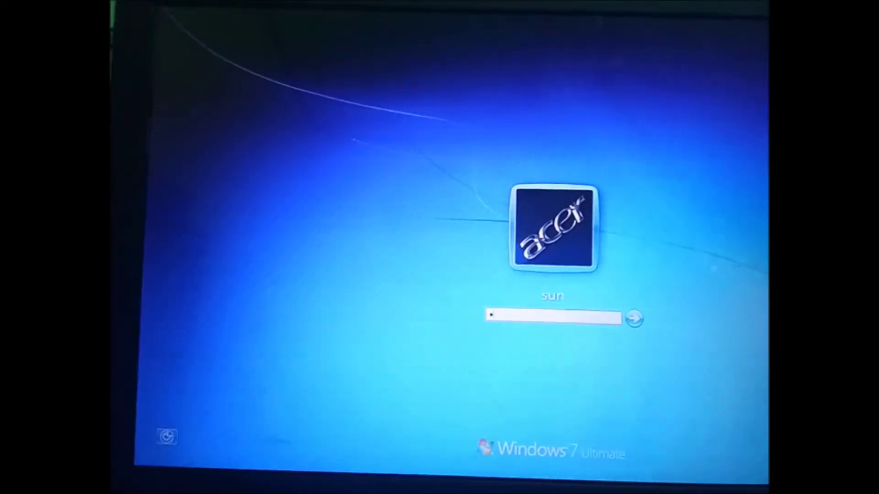
# Sign back in by entering the account's new password at the login screen.
pyautogui.write('****')
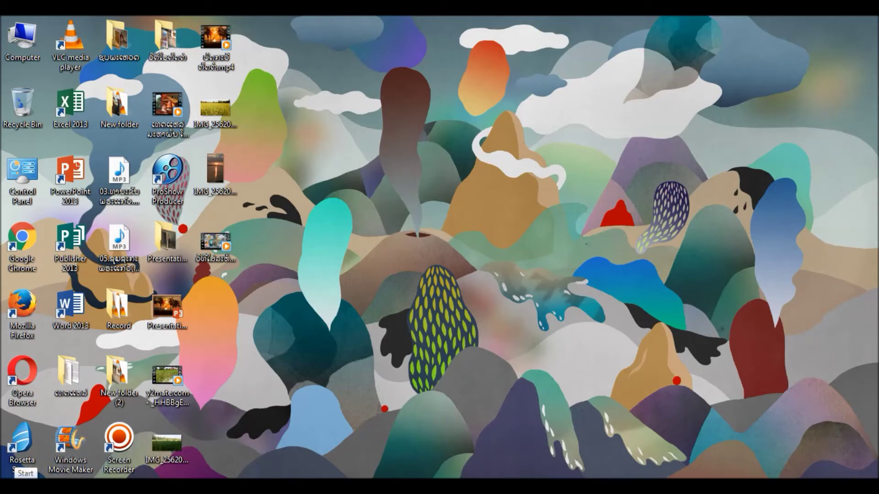
# Reopen User Accounts by searching 'user' from the Start menu.
pyautogui.click(13, 469)
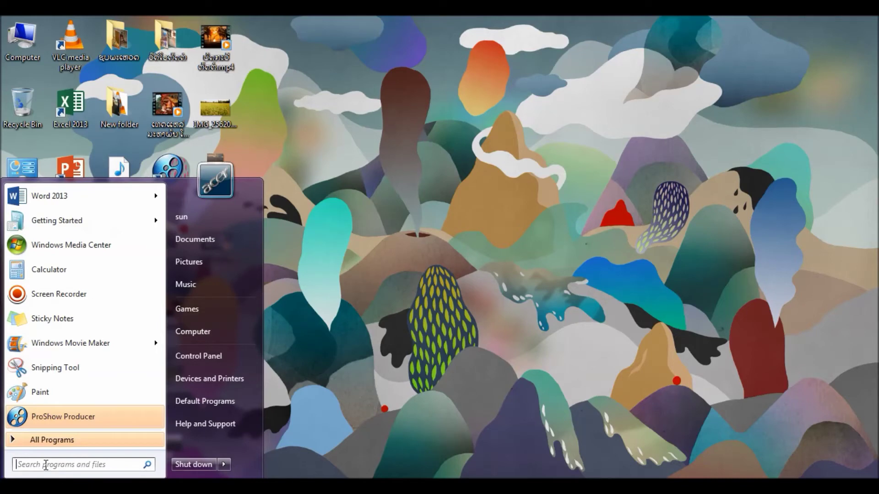
pyautogui.write('user')
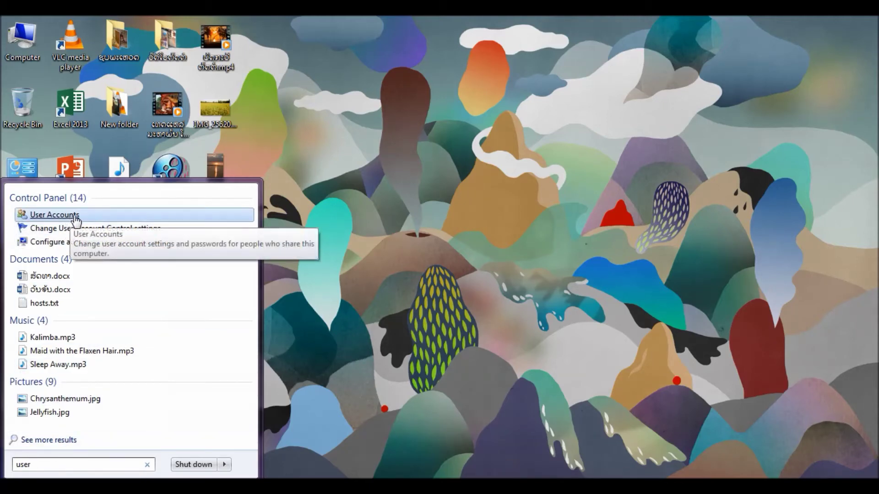
pyautogui.click(89, 215)
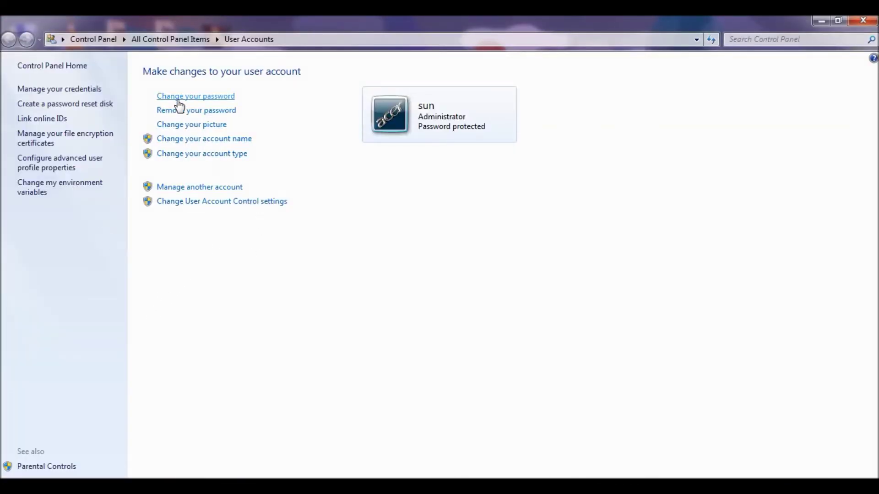
# Change the account password, giving the current password and the new one twice.
pyautogui.click(217, 97)
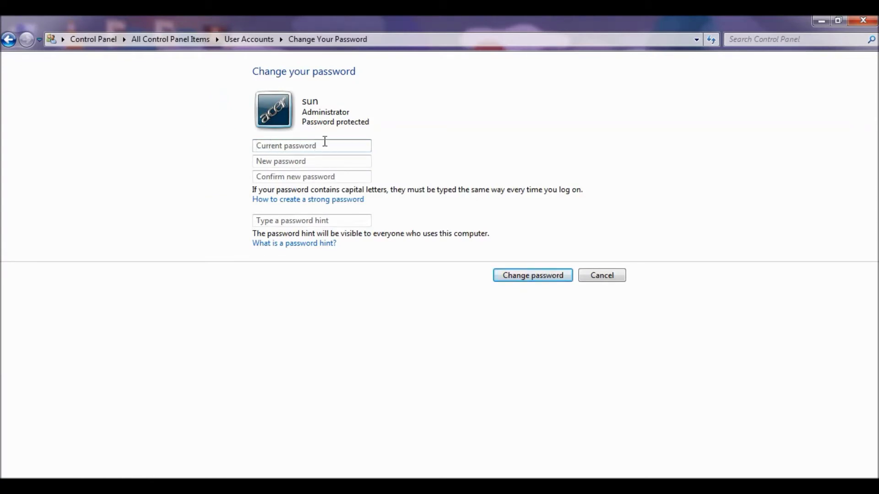
pyautogui.click(316, 145)
pyautogui.write('******')
pyautogui.click(282, 163)
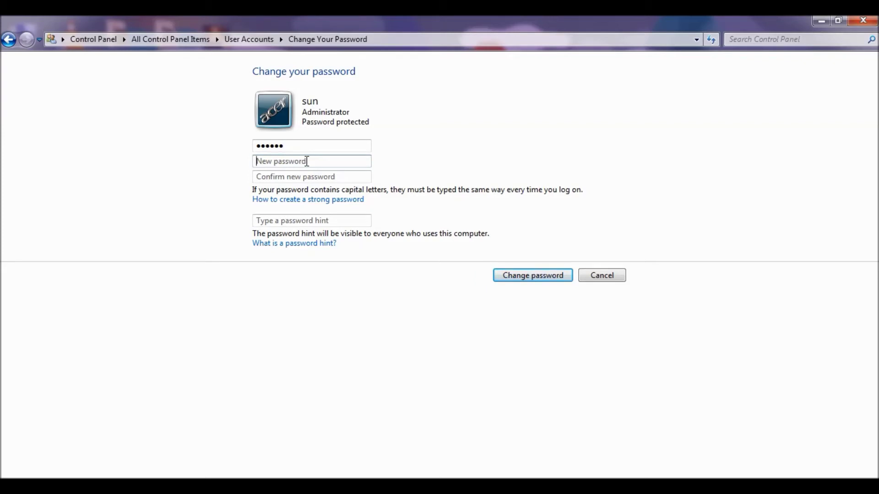
pyautogui.write('•••••••••')
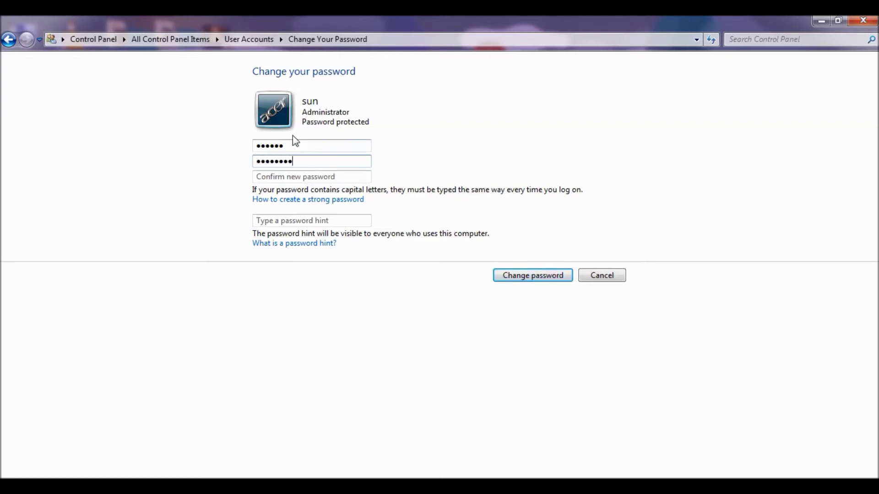
pyautogui.click(285, 176)
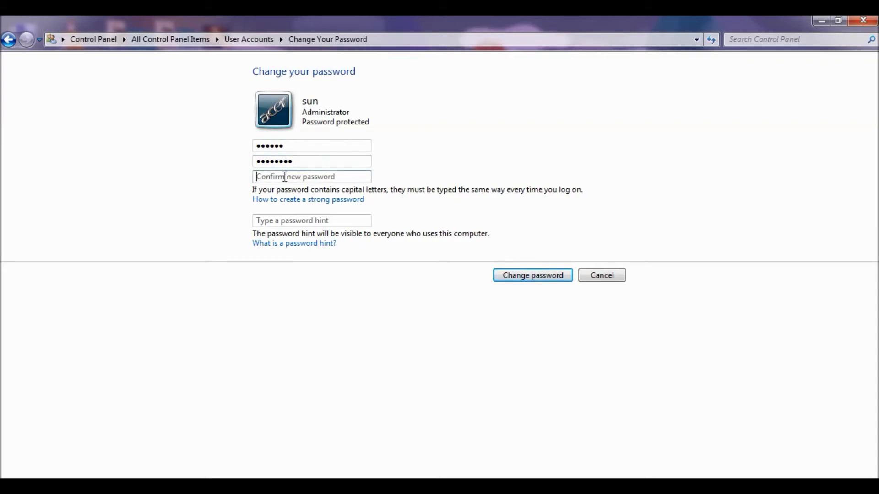
pyautogui.write('*********')
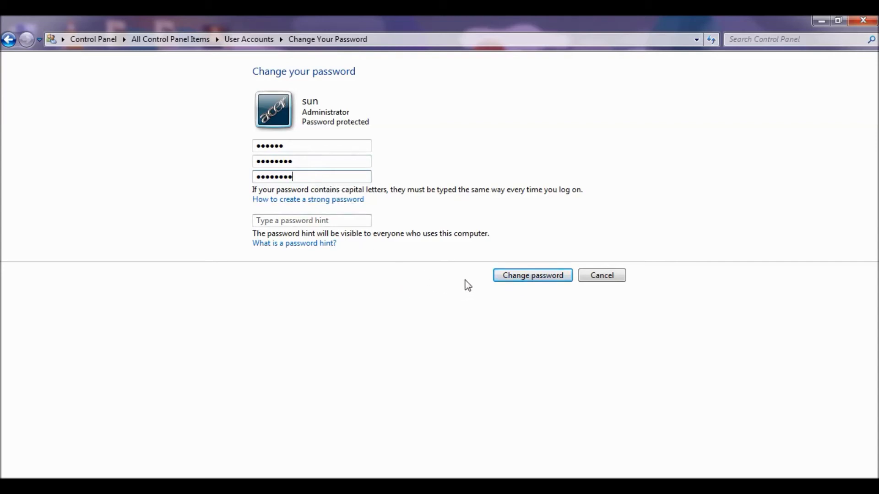
pyautogui.click(527, 276)
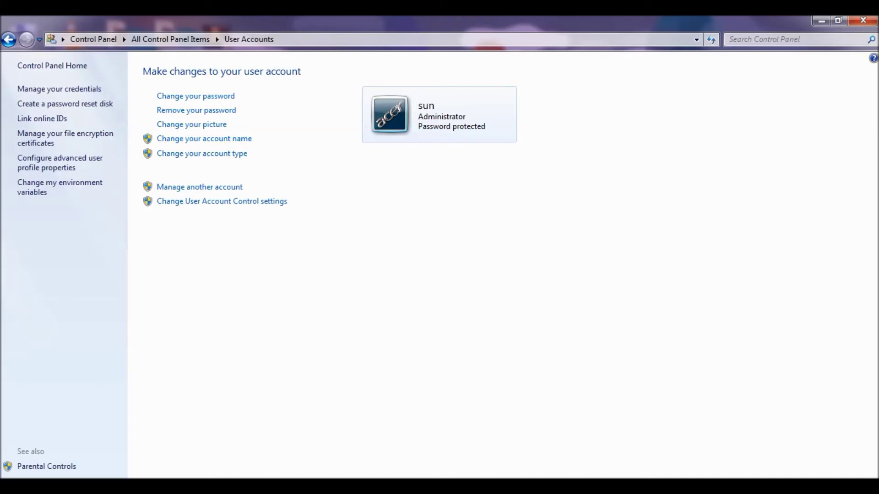
pyautogui.click(867, 20)
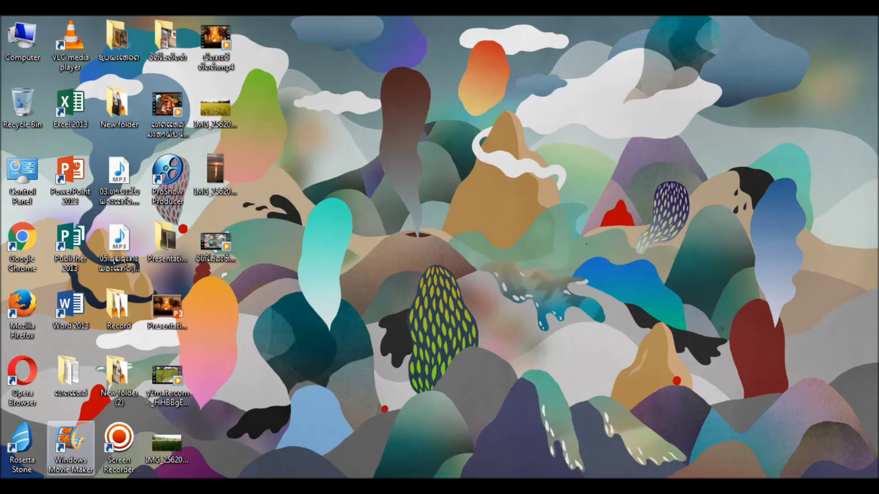
pyautogui.click(14, 478)
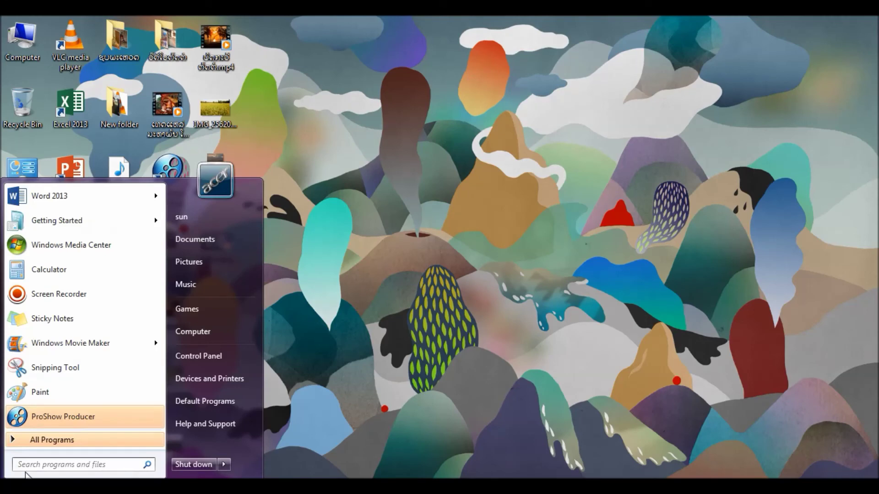
pyautogui.write('user')
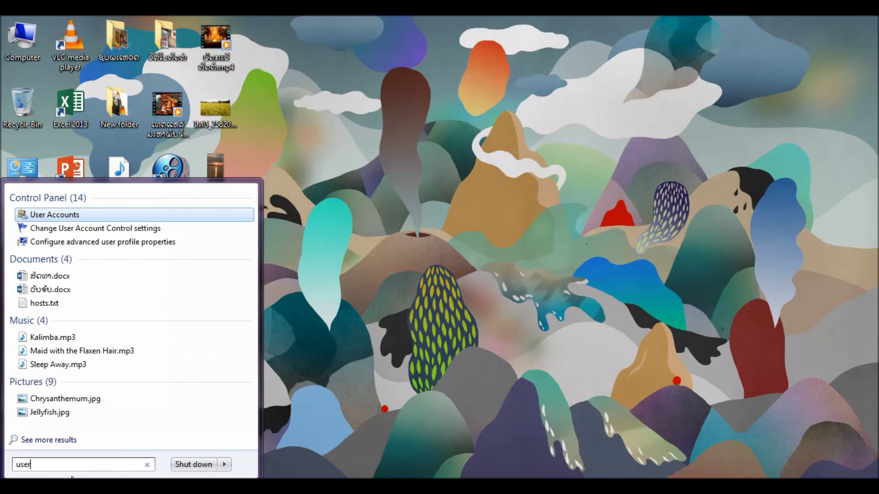
pyautogui.click(89, 215)
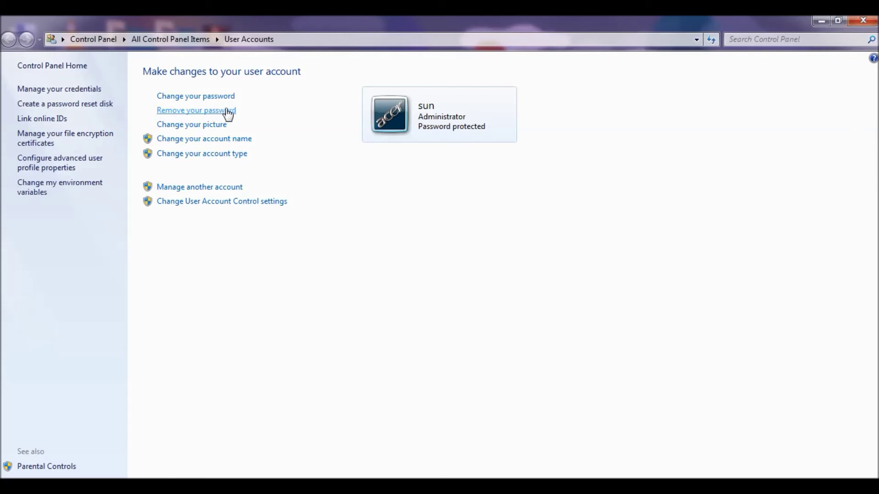
# Remove the account's password, confirming with the current password.
pyautogui.click(203, 113)
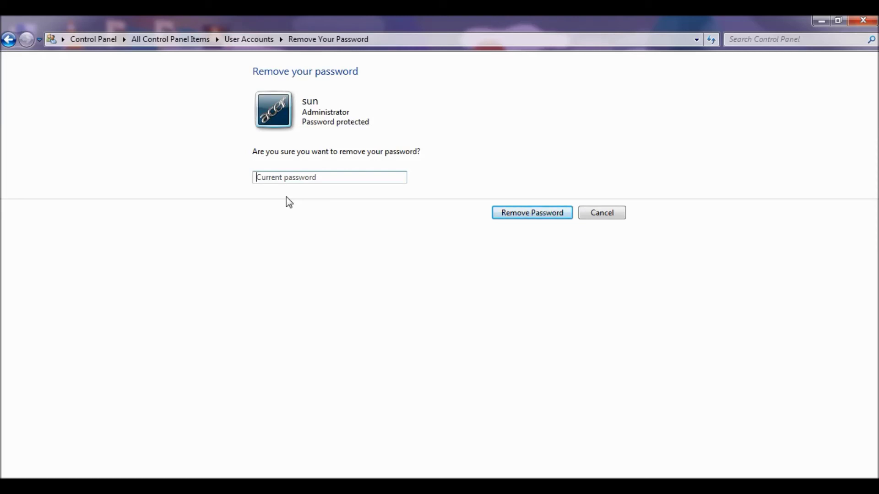
pyautogui.write('12345678')
pyautogui.click(529, 211)
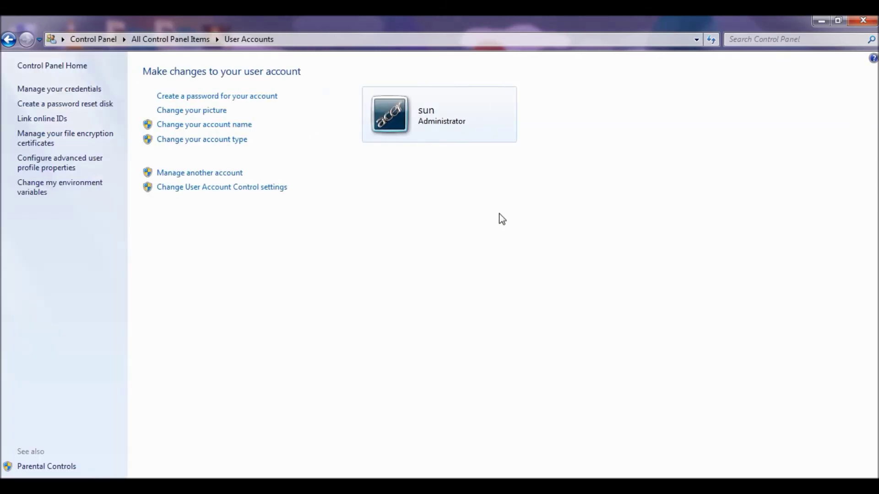
# Close the User Accounts window to return to the desktop.
pyautogui.click(865, 21)
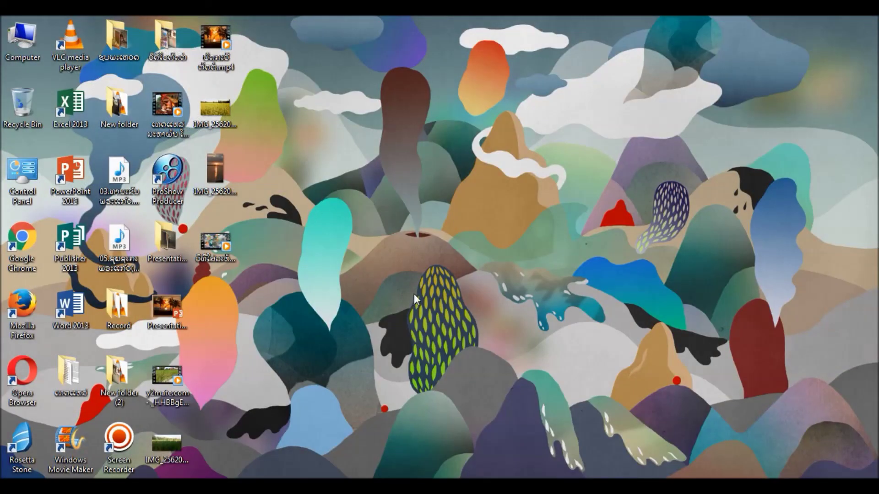